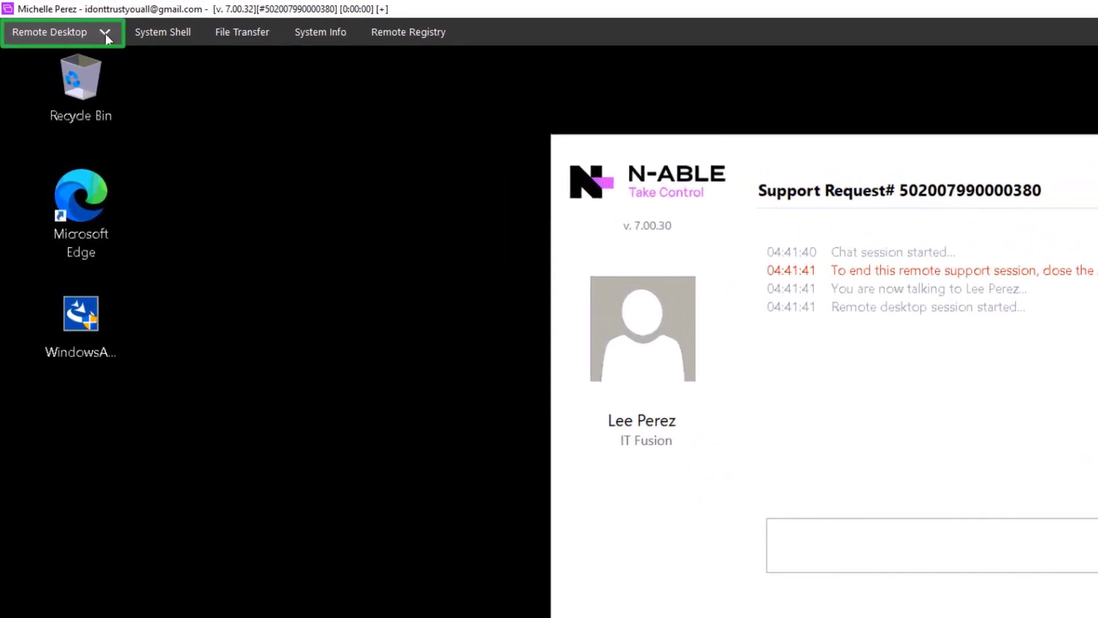
- Set the remote session's Shared Clipboard to Local to Remote from the Interactions menu
left_click(106, 34)
mouse_move(44, 106)
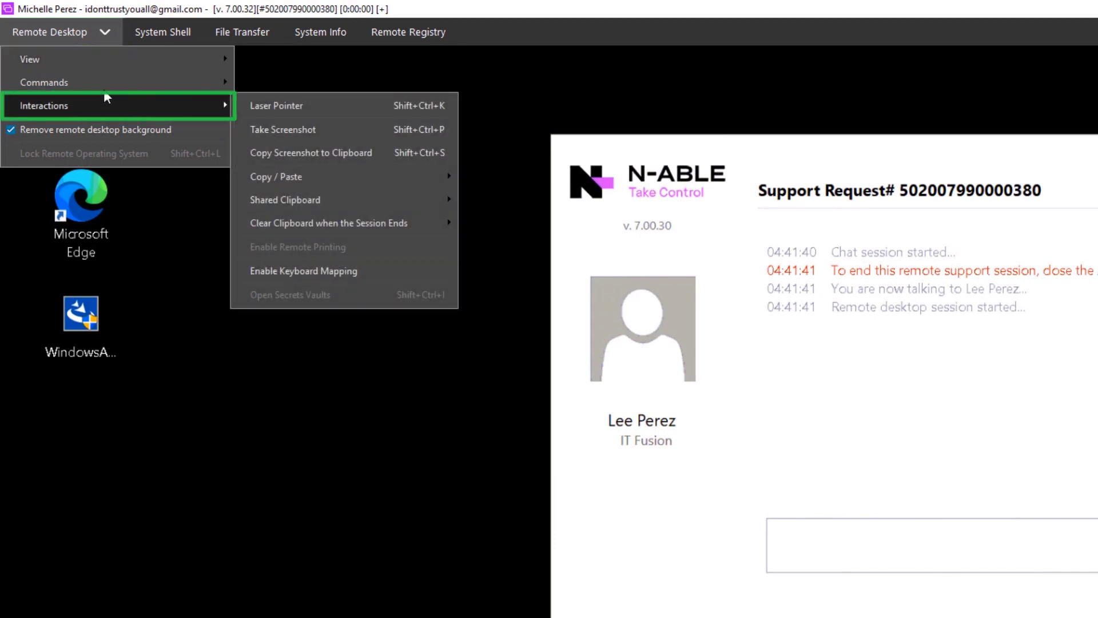
mouse_move(285, 199)
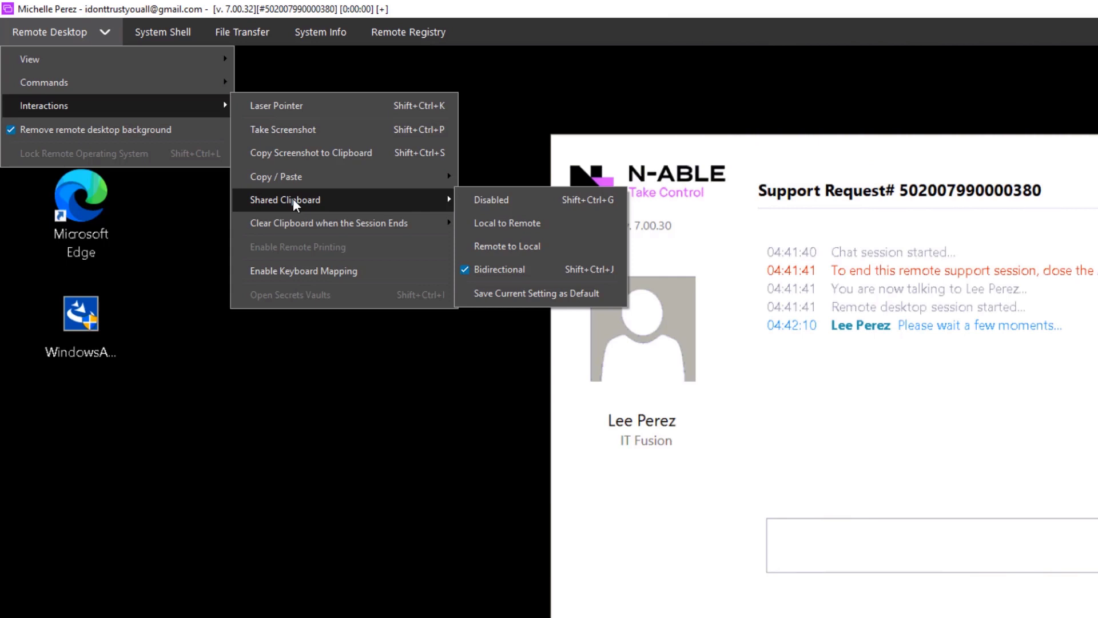
left_click(501, 226)
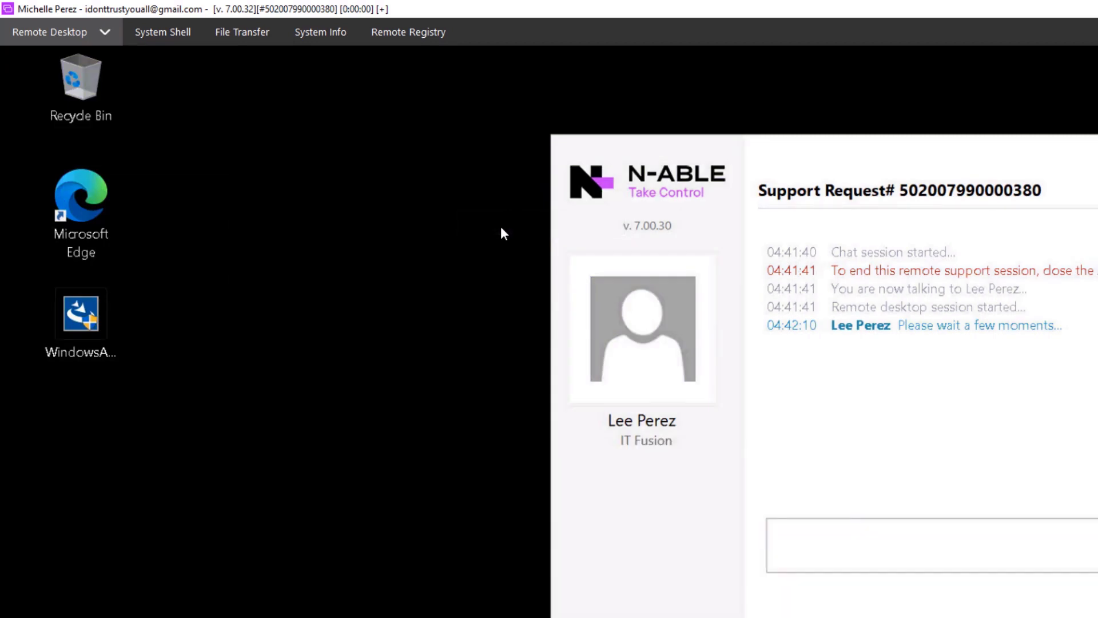